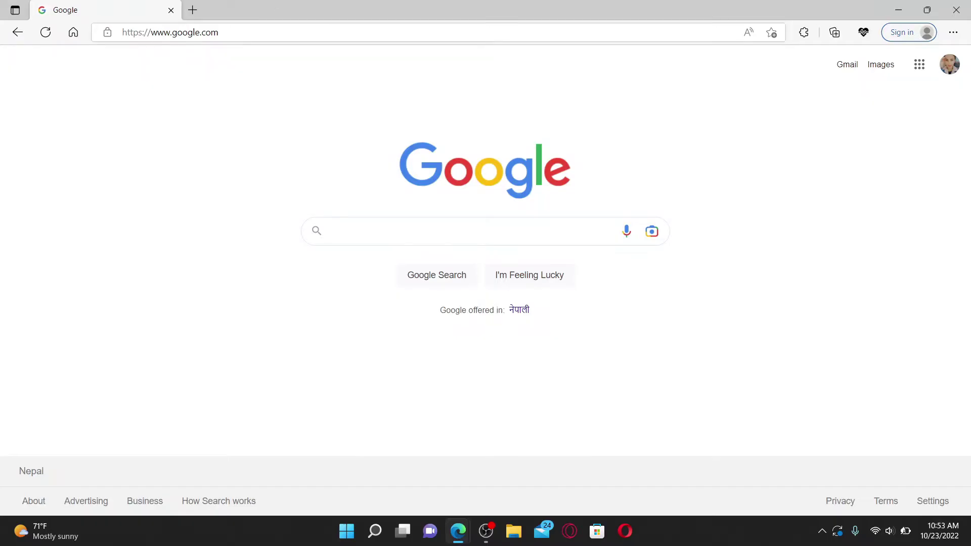
- Search Bing for 'express credit card login' and select the first result's c.comenity.net/express address
{"action": "left_click", "coordinate": [251, 33]}
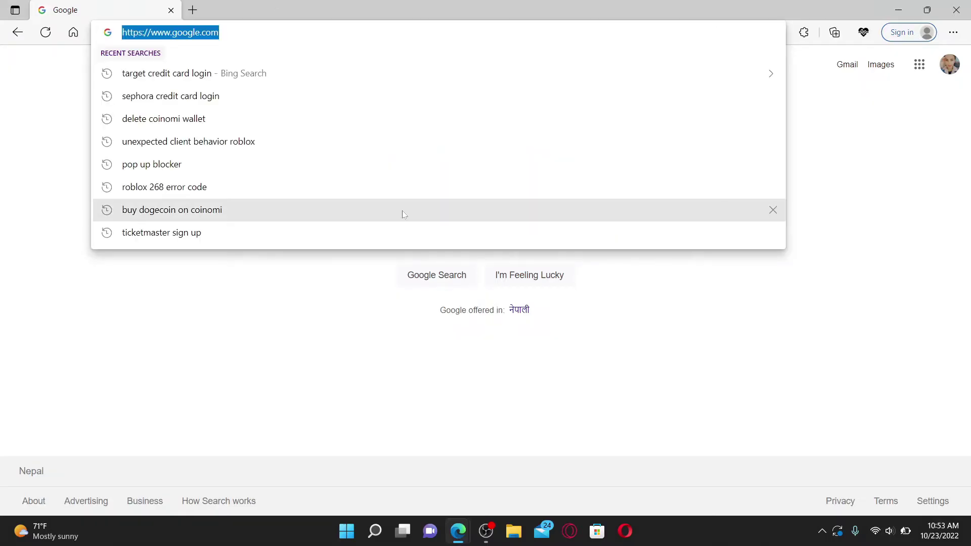
{"action": "type", "text": "express credit"}
{"action": "key", "text": "Down"}
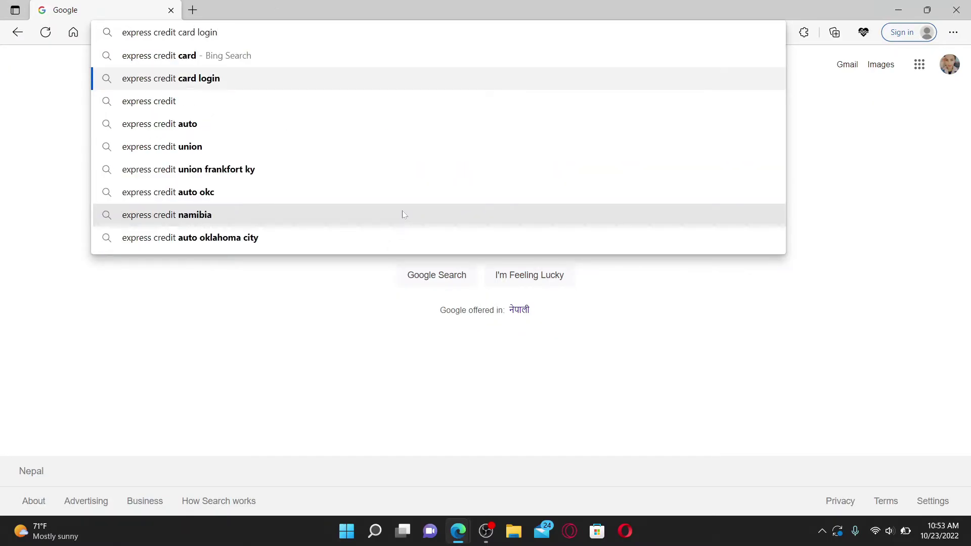
{"action": "key", "text": "Return"}
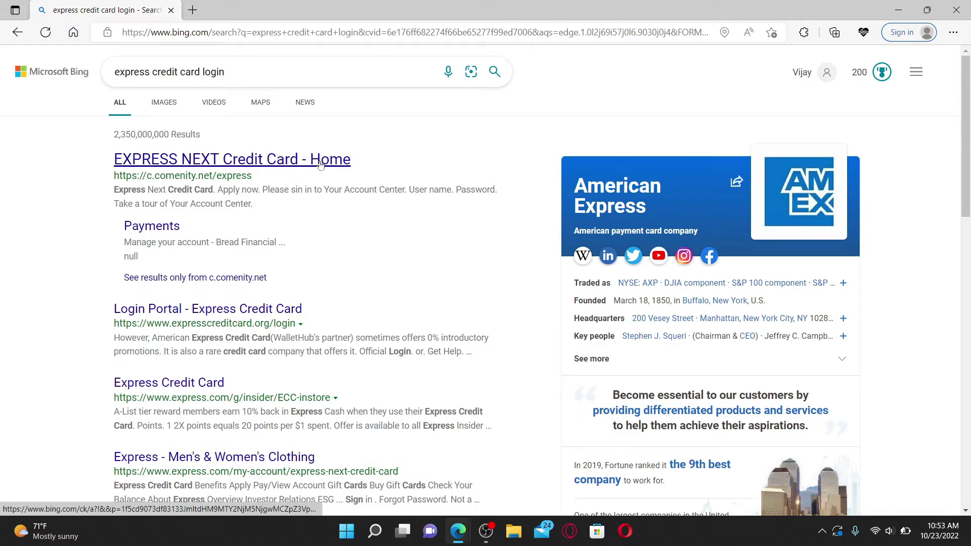
{"action": "left_click_drag", "start_coordinate": [147, 175], "coordinate": [254, 177]}
{"action": "key", "text": "ctrl+c"}
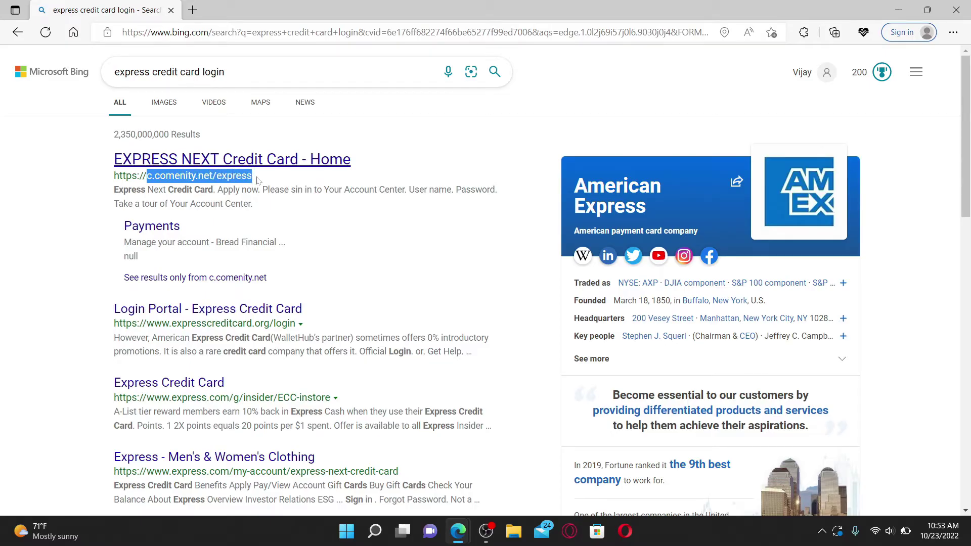
- Go to the copied c.comenity.net/express address to load the Account Center home page
{"action": "left_click", "coordinate": [167, 32]}
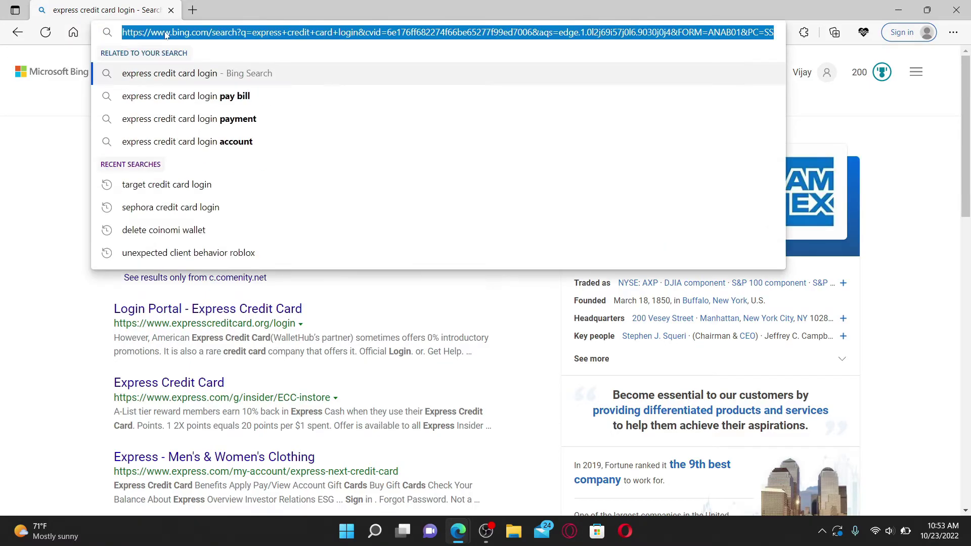
{"action": "key", "text": "ctrl+v"}
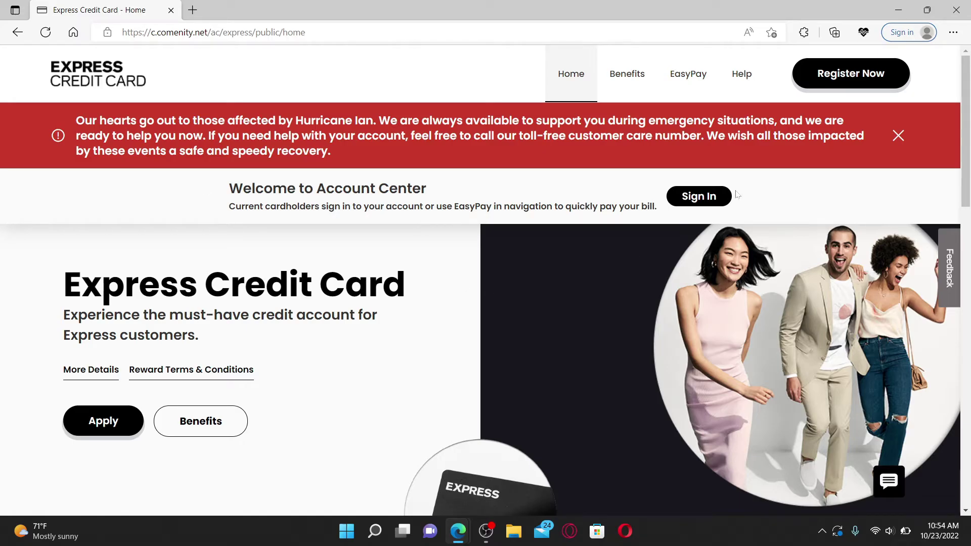
- Open the Sign In form and enter the username, then the masked password
{"action": "left_click", "coordinate": [709, 195]}
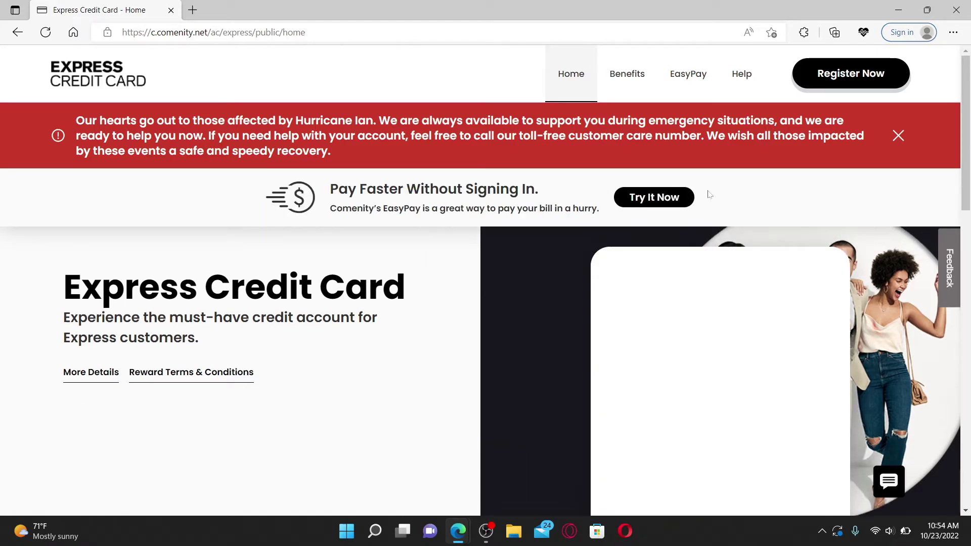
{"action": "scroll", "coordinate": [710, 229], "scroll_direction": "down", "scroll_amount": 1}
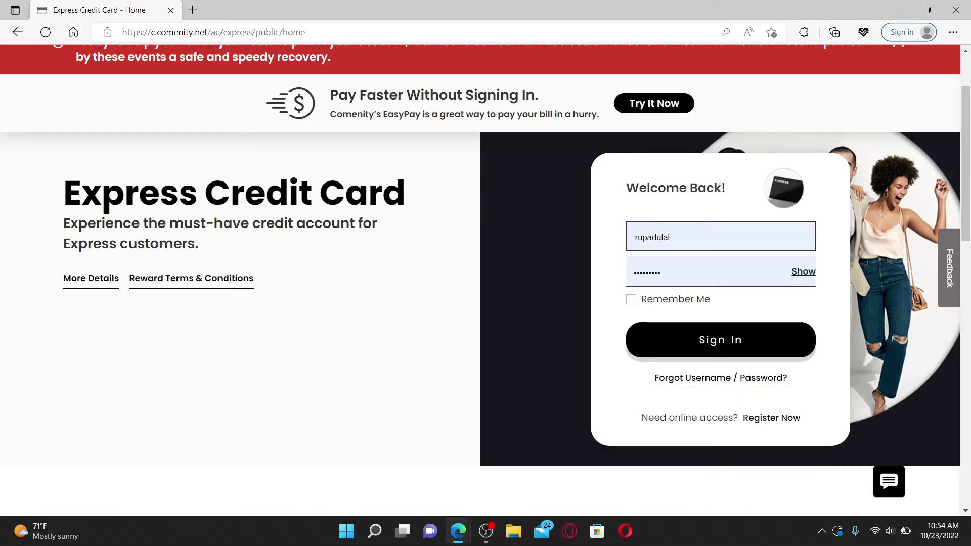
{"action": "key", "text": "Tab"}
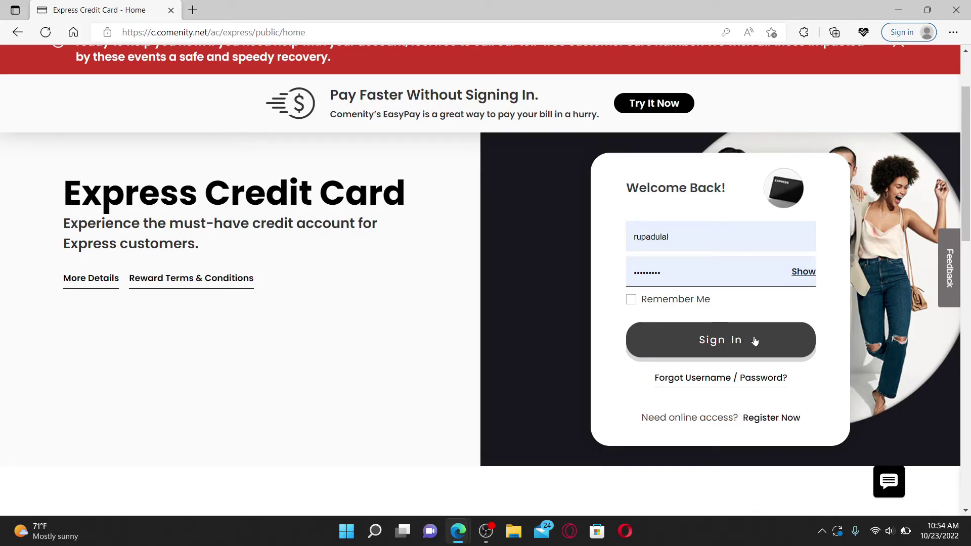
- Minimize the Edge window to show the Windows desktop
{"action": "left_click", "coordinate": [898, 10]}
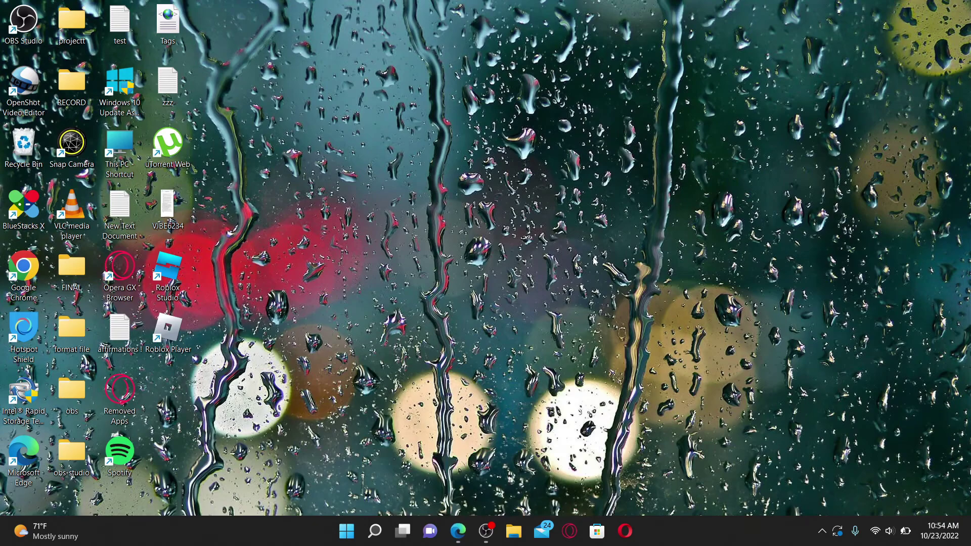